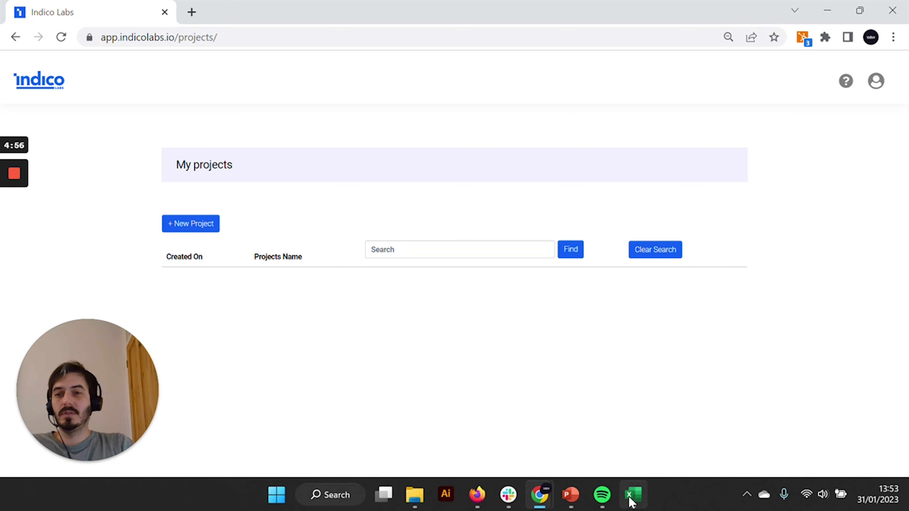
# - Switch to Excel and review the Platform usage frequency table in Data4 (Awesome TV).xlsx, then return to the projects page
pyautogui.click(632, 496)
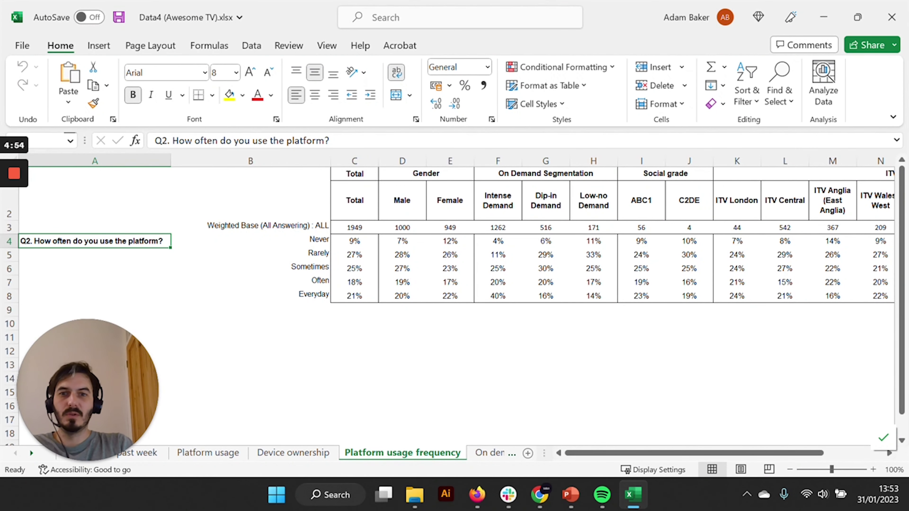
pyautogui.click(251, 241)
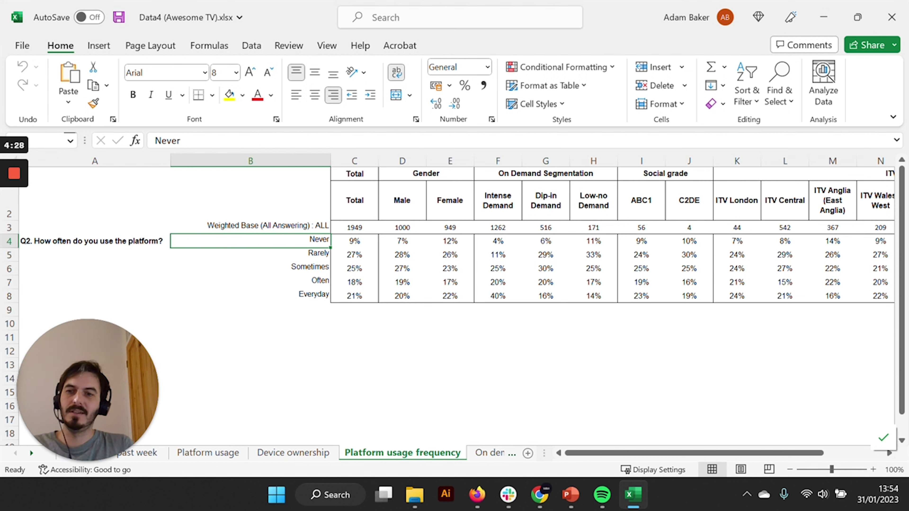
pyautogui.moveTo(16, 241)
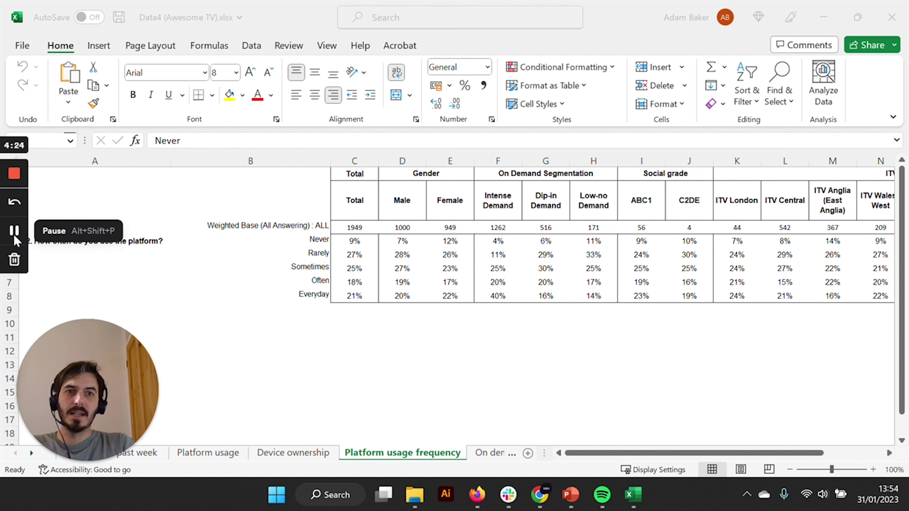
pyautogui.click(825, 19)
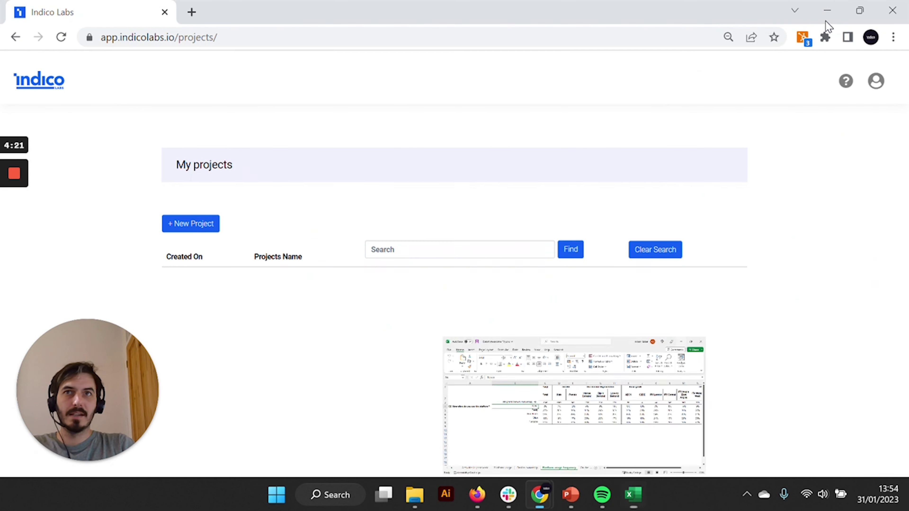
# - Create a new project from Data4 (Awesome TV).xlsx and import all of its tables
pyautogui.click(197, 225)
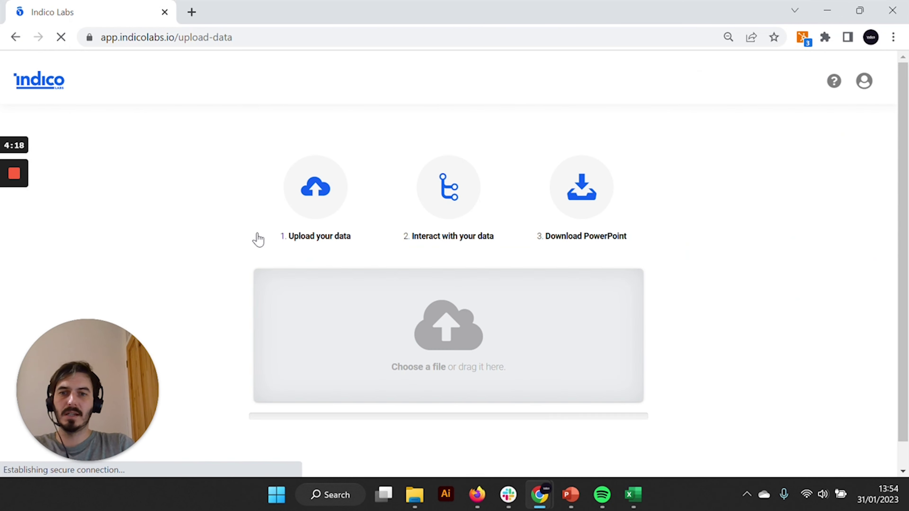
pyautogui.click(459, 311)
pyautogui.click(257, 118)
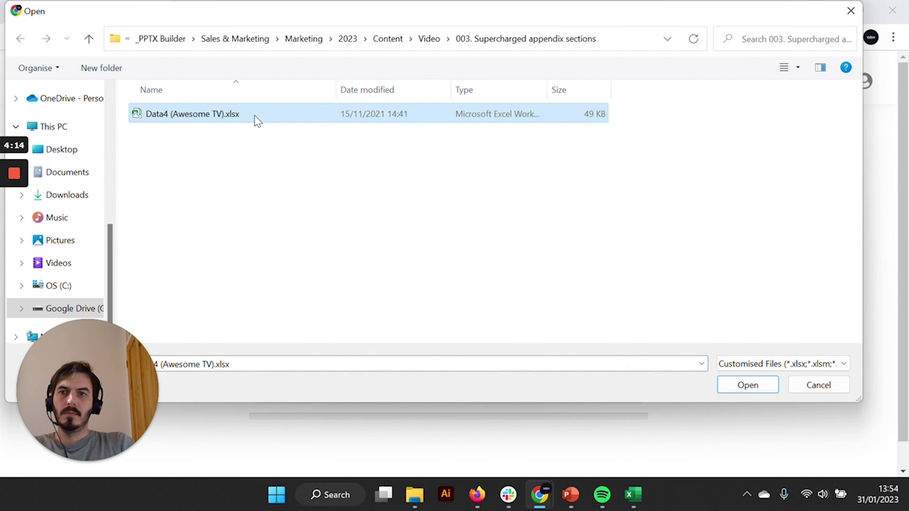
pyautogui.doubleClick(257, 118)
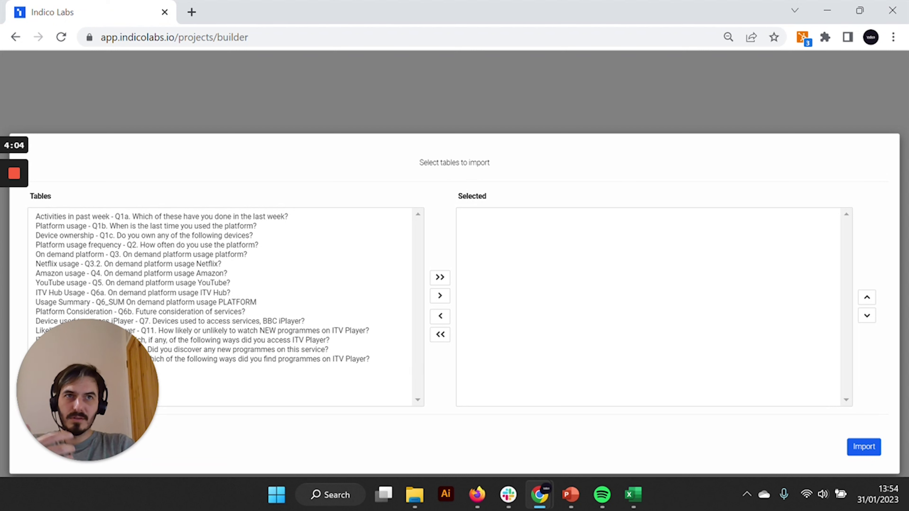
pyautogui.click(864, 448)
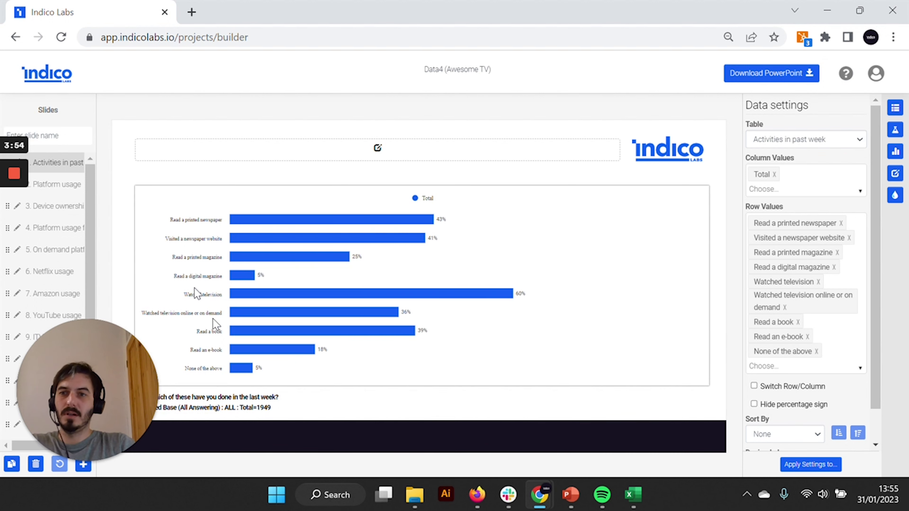
# - Look through the generated chart slides from Platform usage to Netflix usage
pyautogui.click(70, 193)
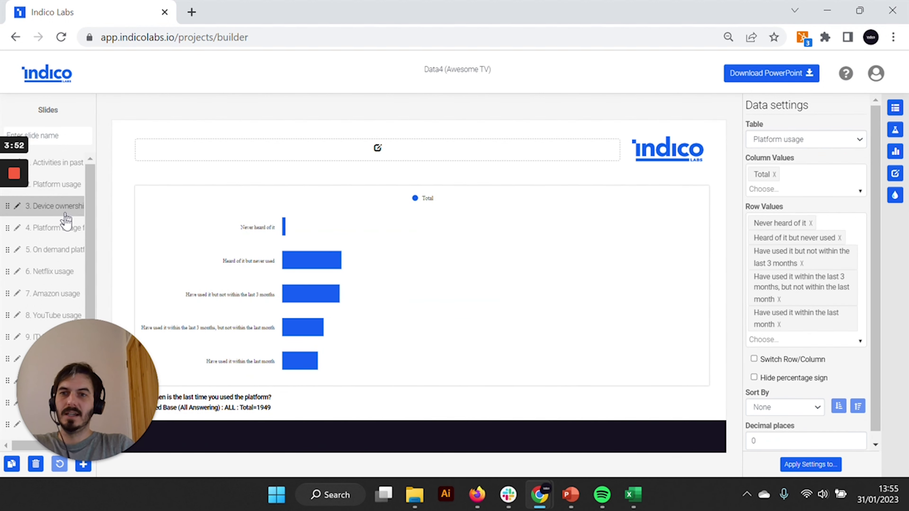
pyautogui.click(64, 206)
pyautogui.click(63, 227)
pyautogui.click(61, 255)
pyautogui.click(58, 274)
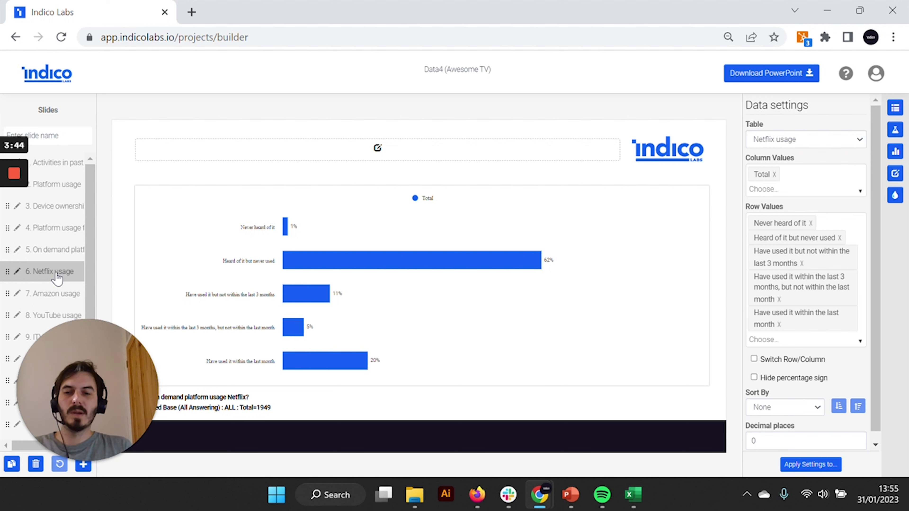
pyautogui.moveTo(13, 233)
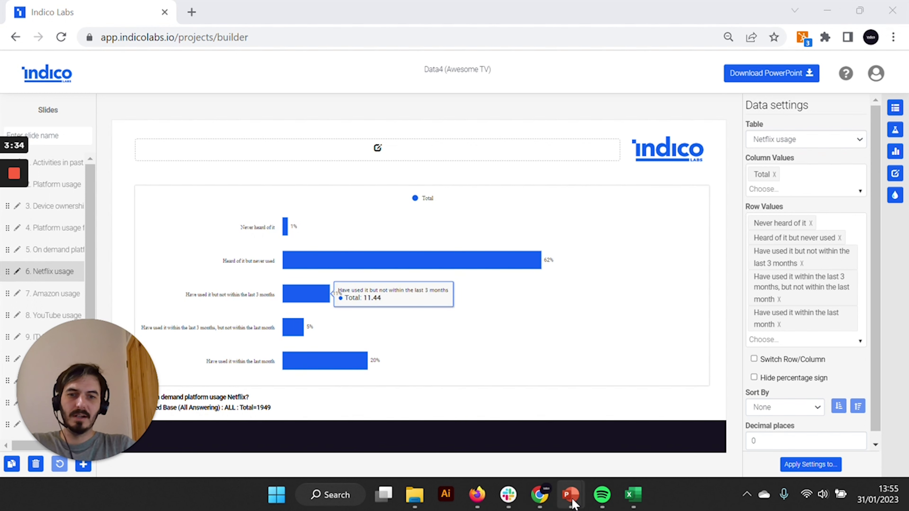
# - Switch to PowerPoint to view the title slide of Example template.pptx, and return to the project builder
pyautogui.moveTo(575, 508)
pyautogui.click(529, 436)
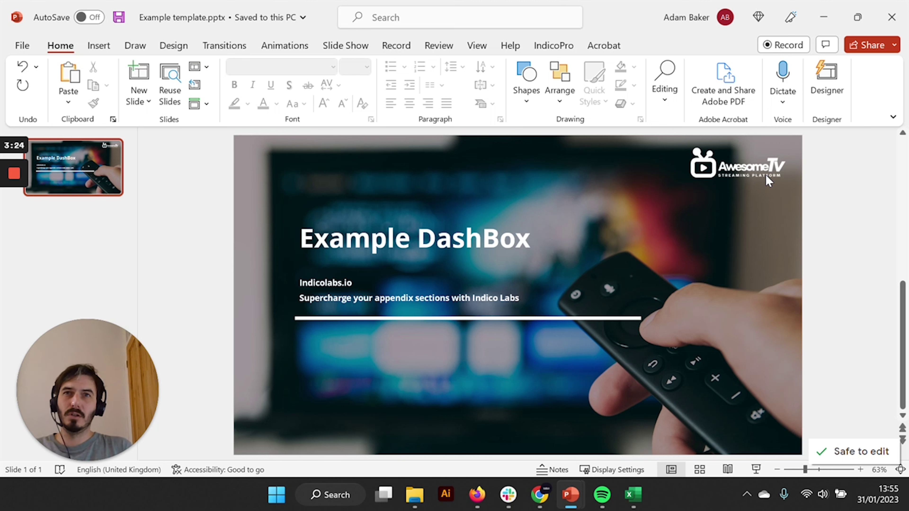
pyautogui.click(822, 17)
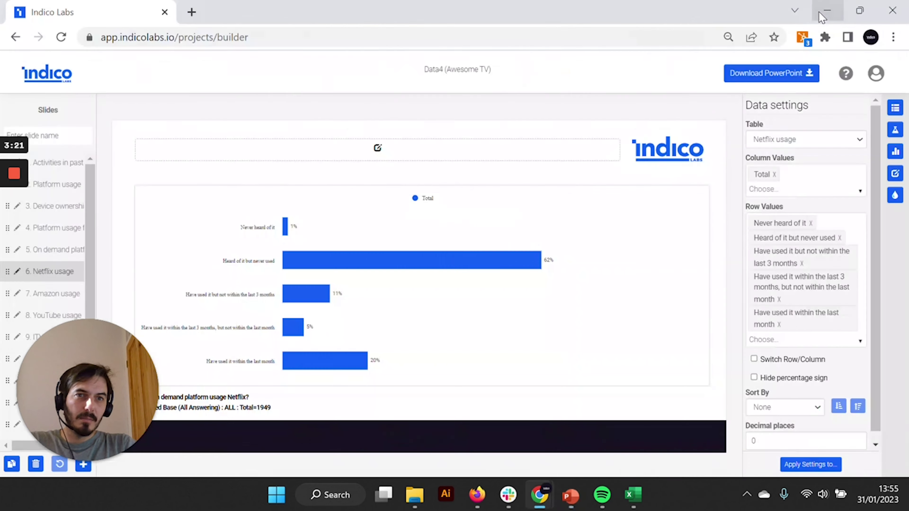
# - Import Example template.pptx as the project's PowerPoint theme and accept the theme change
pyautogui.click(896, 174)
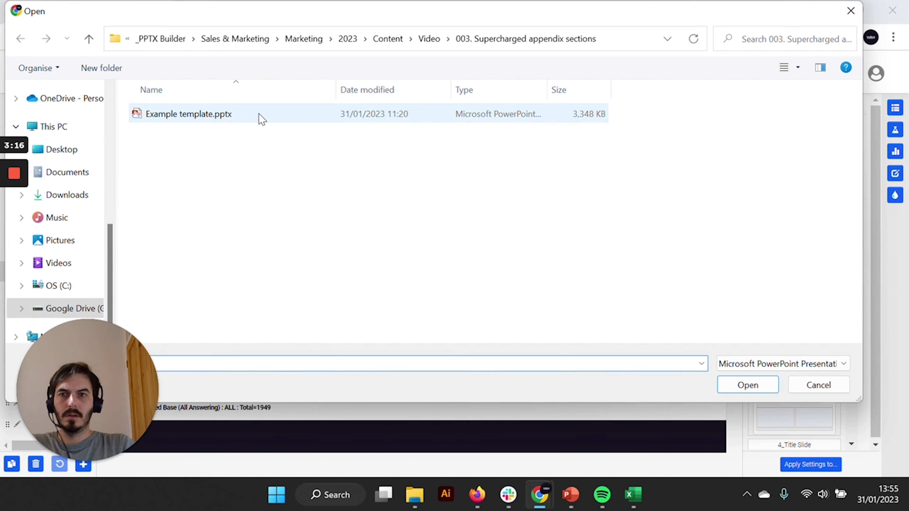
pyautogui.click(260, 114)
pyautogui.doubleClick(260, 115)
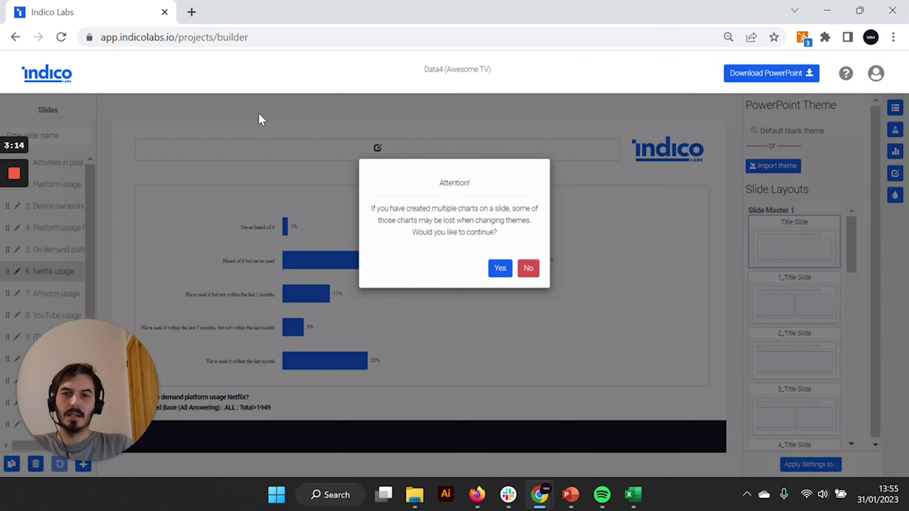
pyautogui.click(500, 268)
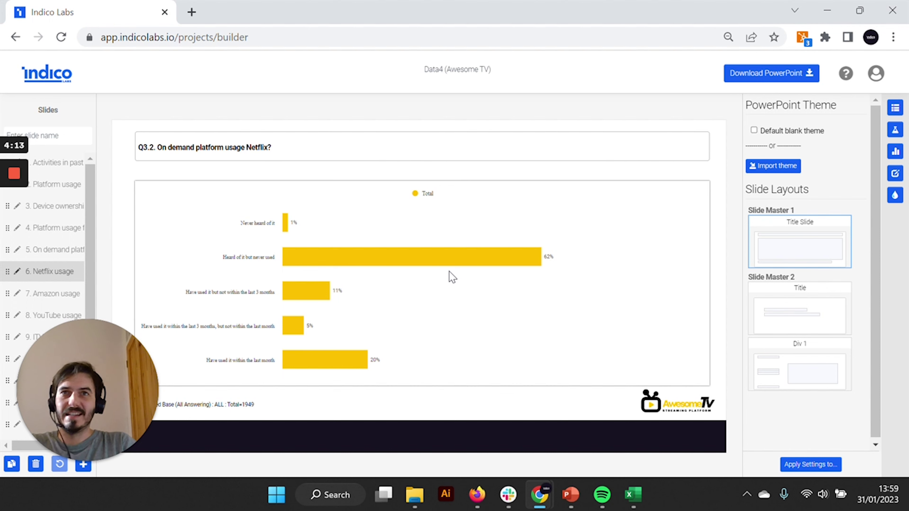
# - Rename the project "DashBox for Awesome TV"
pyautogui.tripleClick(435, 69)
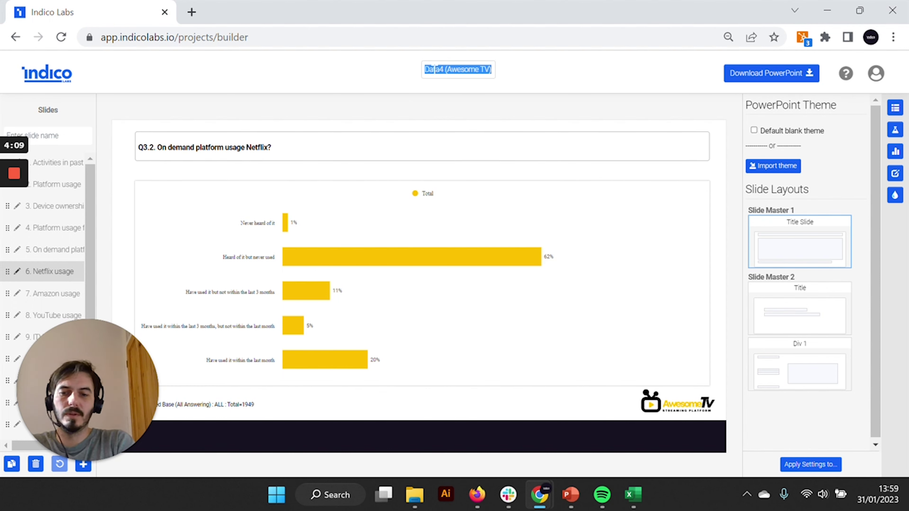
pyautogui.write('DashBo')
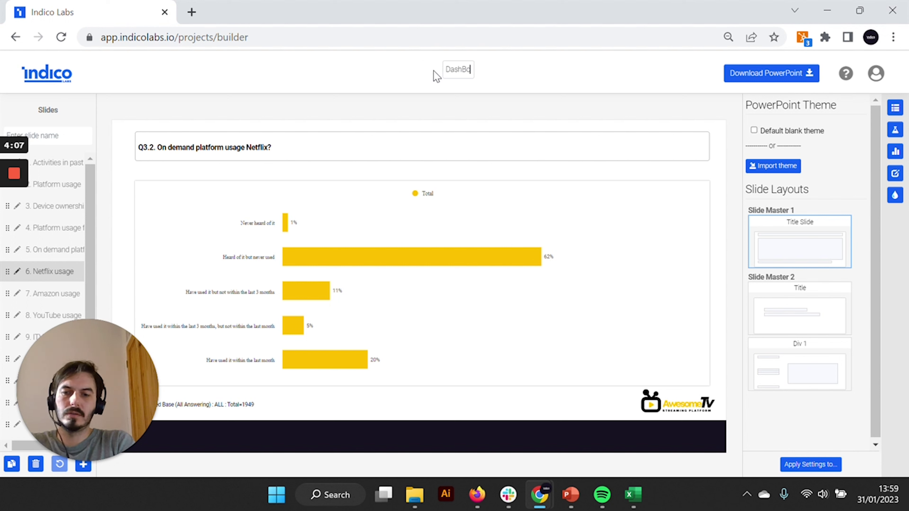
pyautogui.write('x for')
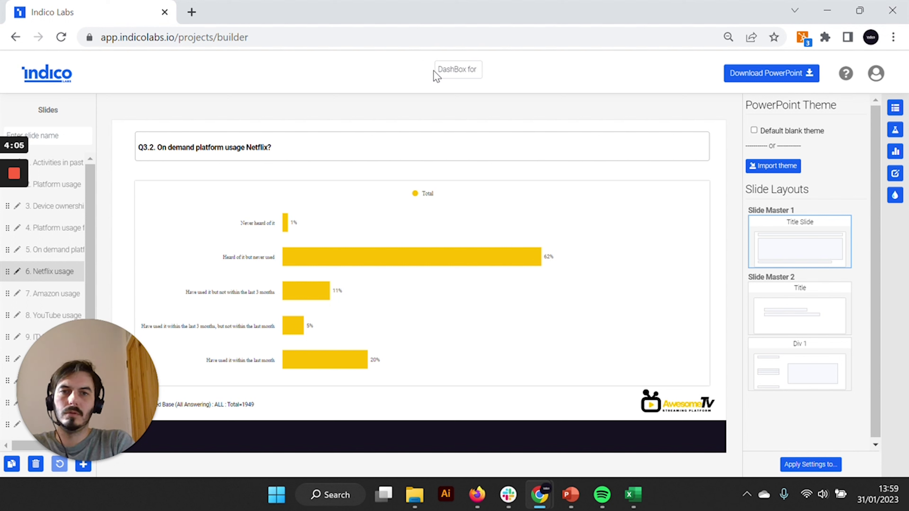
pyautogui.write(' Awesome')
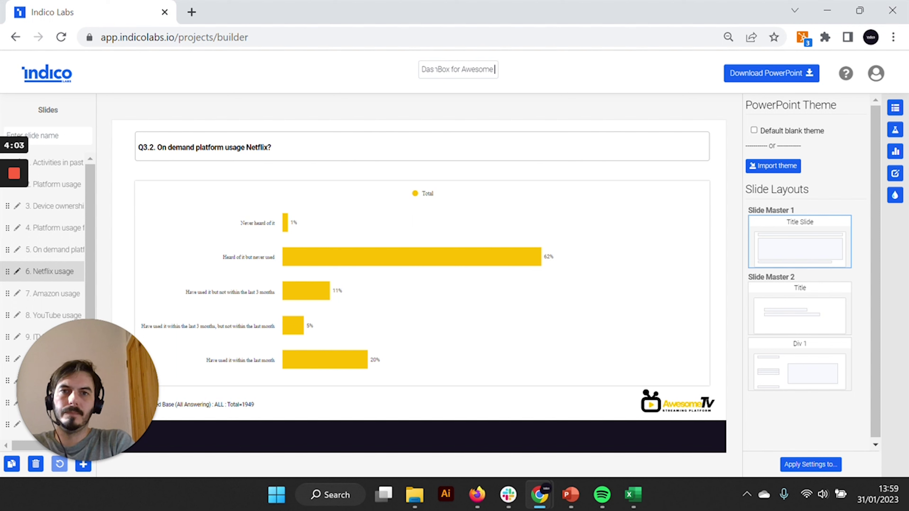
pyautogui.write(' TV')
pyautogui.press('Return')
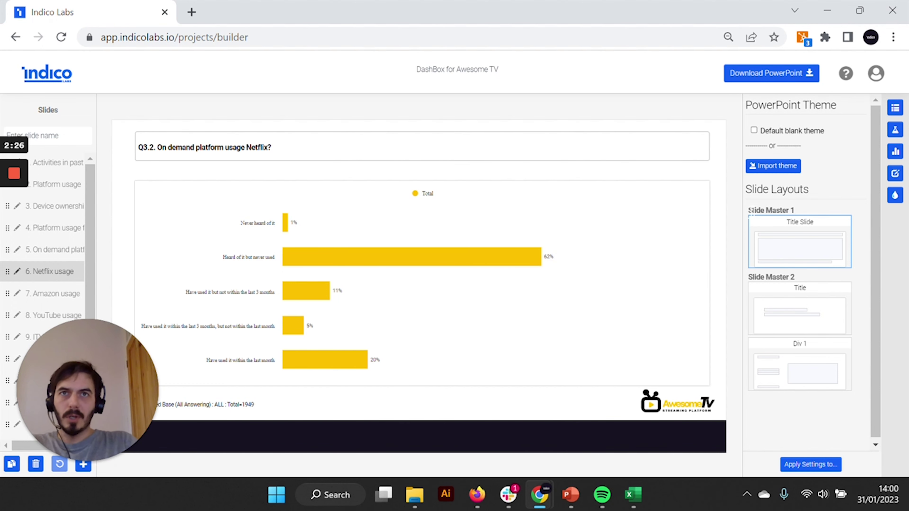
# - Go to the projects list and open the Create DashBox settings for DashBox for Awesome TV
pyautogui.click(877, 75)
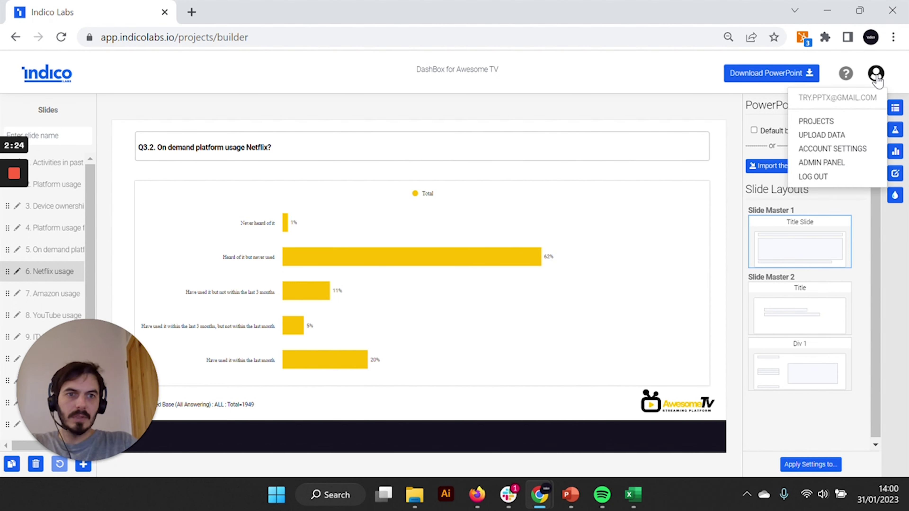
pyautogui.click(833, 124)
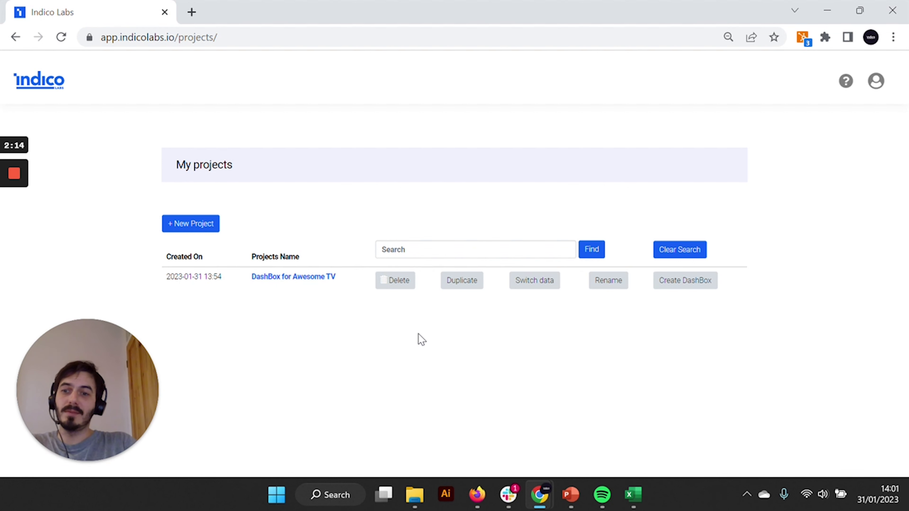
pyautogui.click(683, 292)
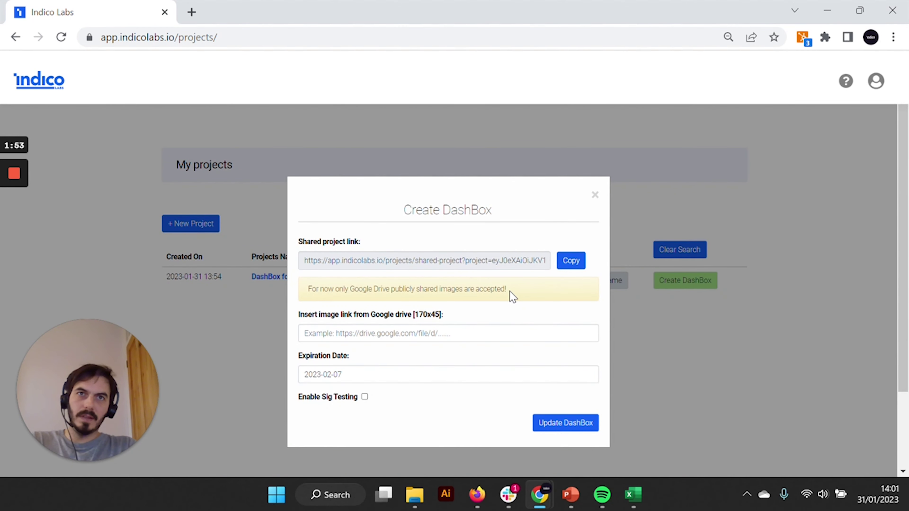
# - In Google Drive, give anyone with the link Viewer access to the Your Logo image and copy its link
pyautogui.moveTo(545, 495)
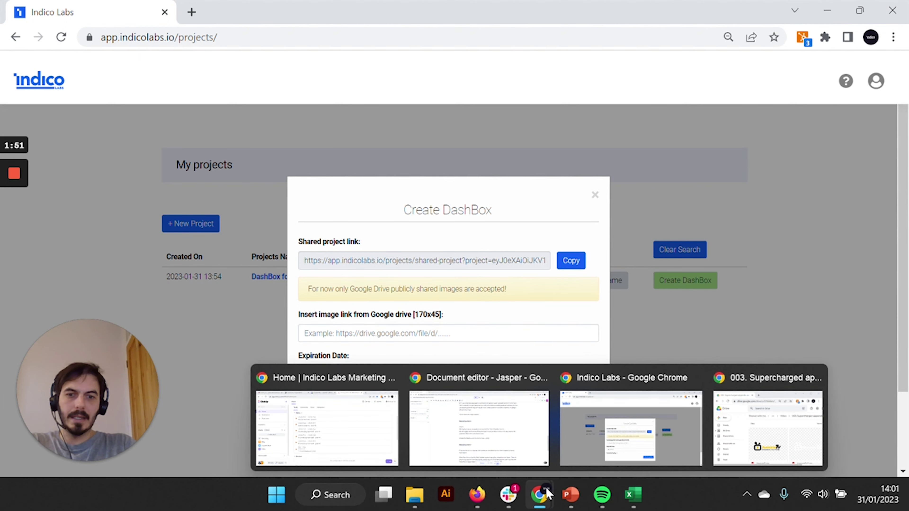
pyautogui.click(759, 424)
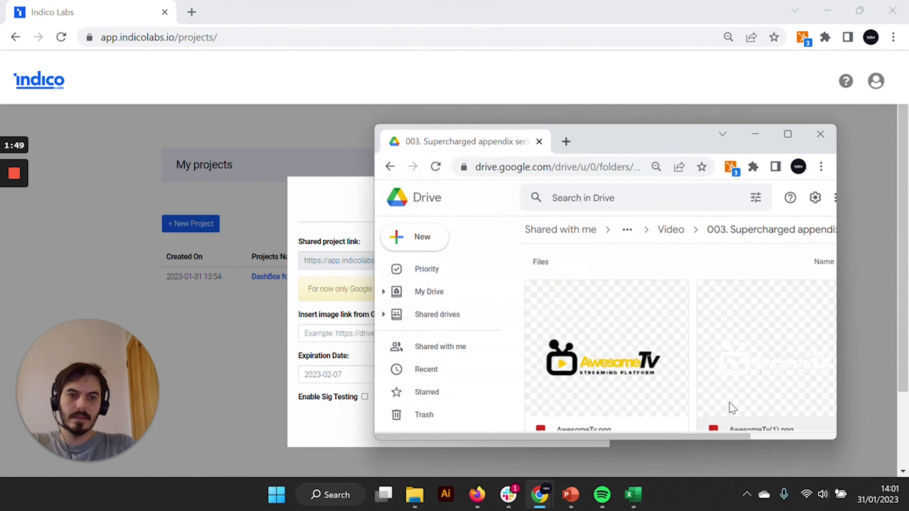
pyautogui.scroll(-5, 652, 353)
pyautogui.scroll(-3, 652, 353)
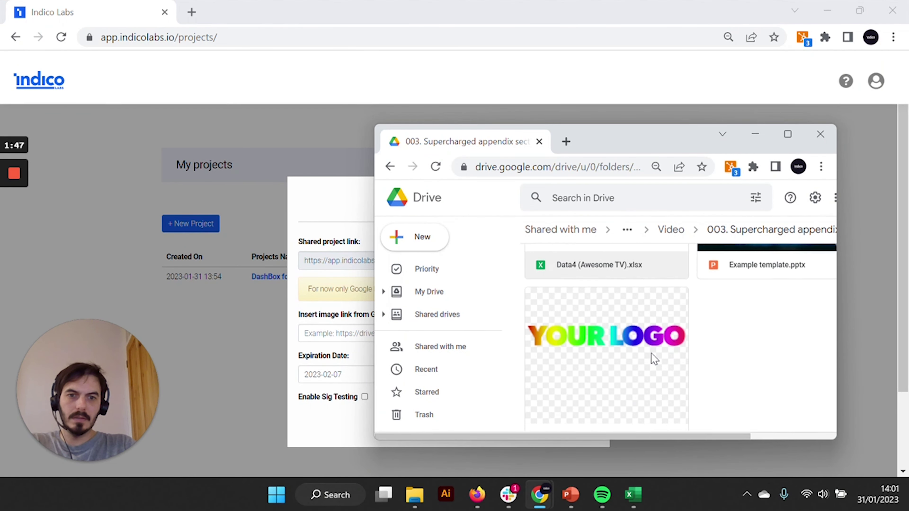
pyautogui.rightClick(593, 309)
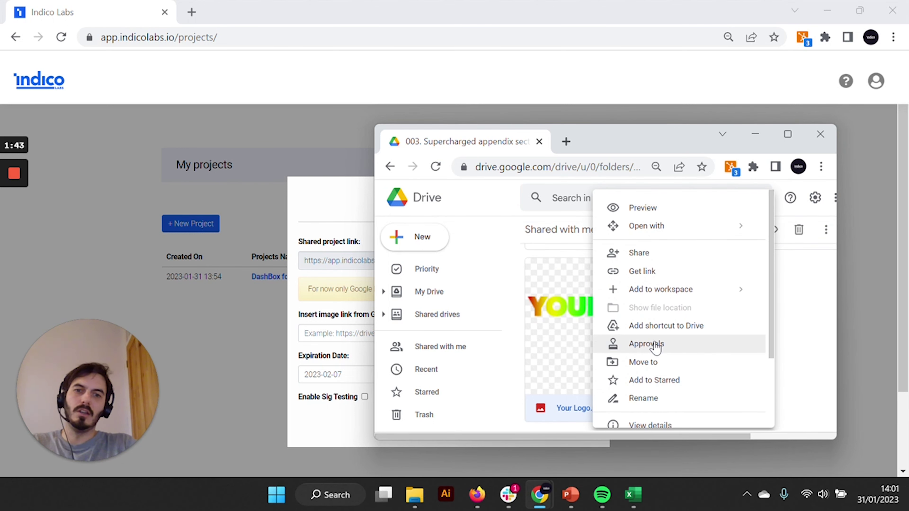
pyautogui.click(664, 273)
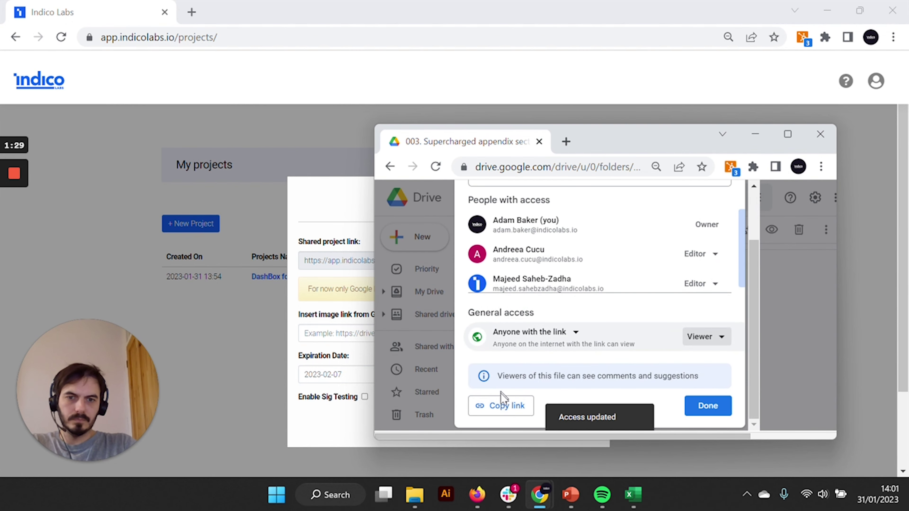
pyautogui.click(498, 406)
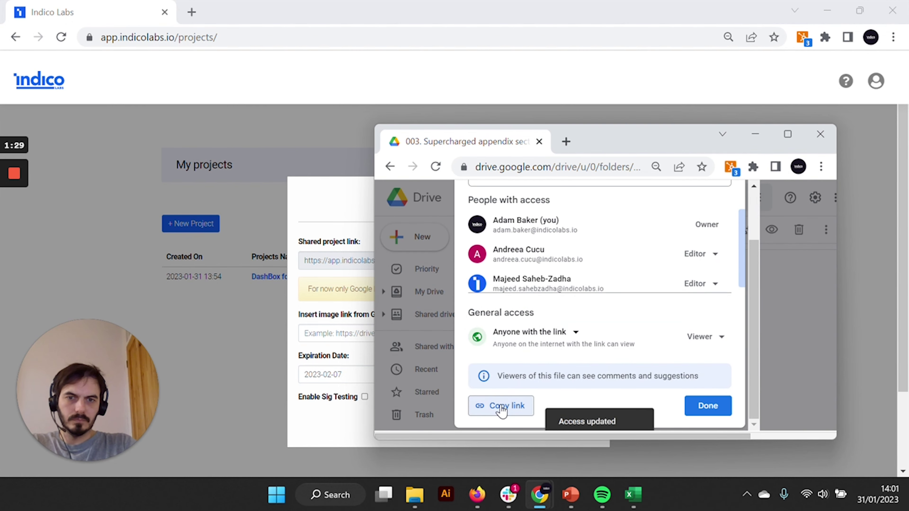
# - Return to the Create DashBox settings and paste the copied Google Drive link as the image link
pyautogui.click(357, 214)
pyautogui.click(377, 335)
pyautogui.hotkey('ctrl', 'v')
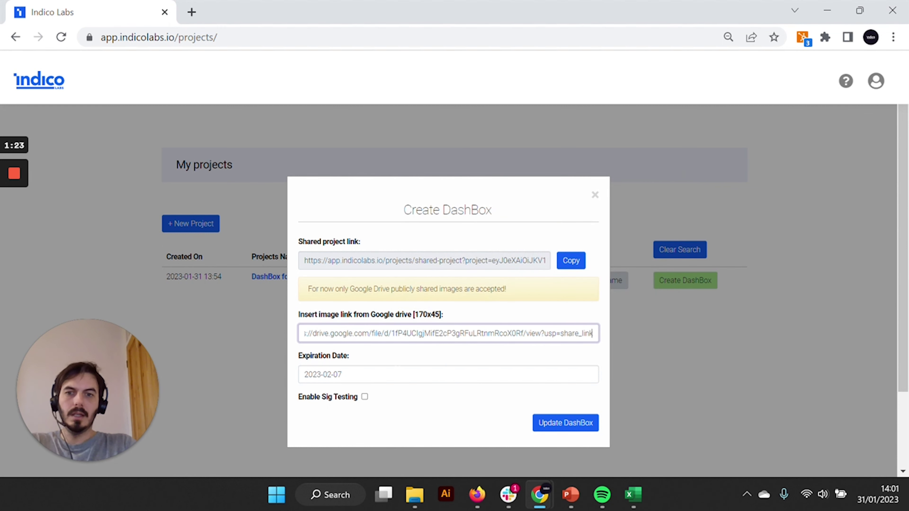
# - Set the DashBox expiration date to 2023-08-01
pyautogui.click(342, 374)
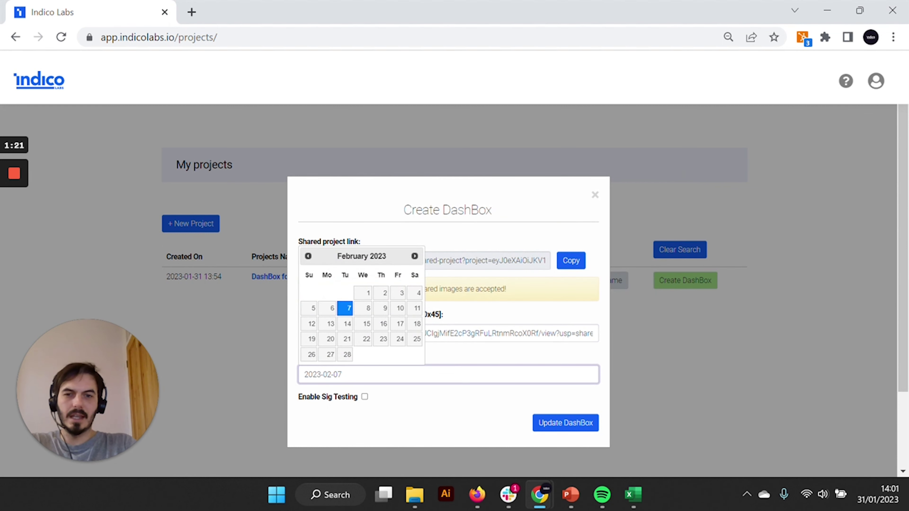
pyautogui.click(420, 258)
pyautogui.click(420, 258)
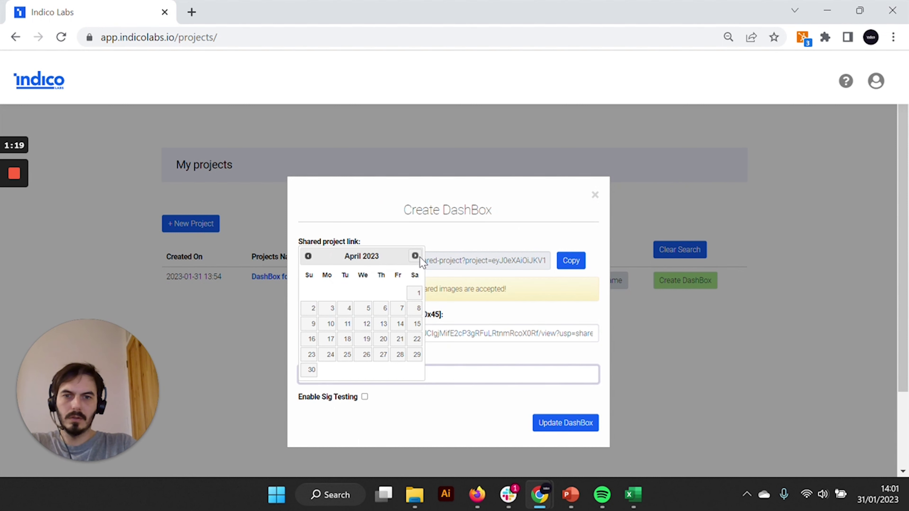
pyautogui.click(420, 258)
pyautogui.click(420, 257)
pyautogui.click(420, 258)
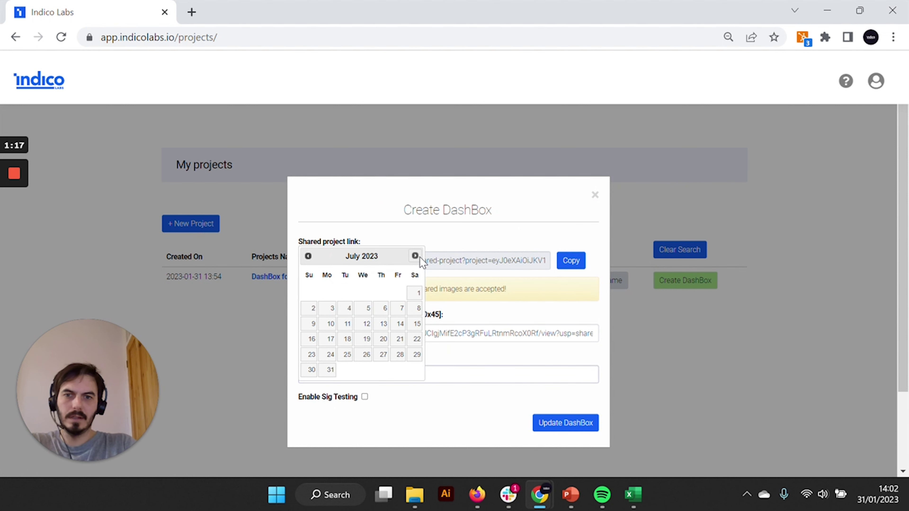
pyautogui.click(420, 258)
pyautogui.click(344, 295)
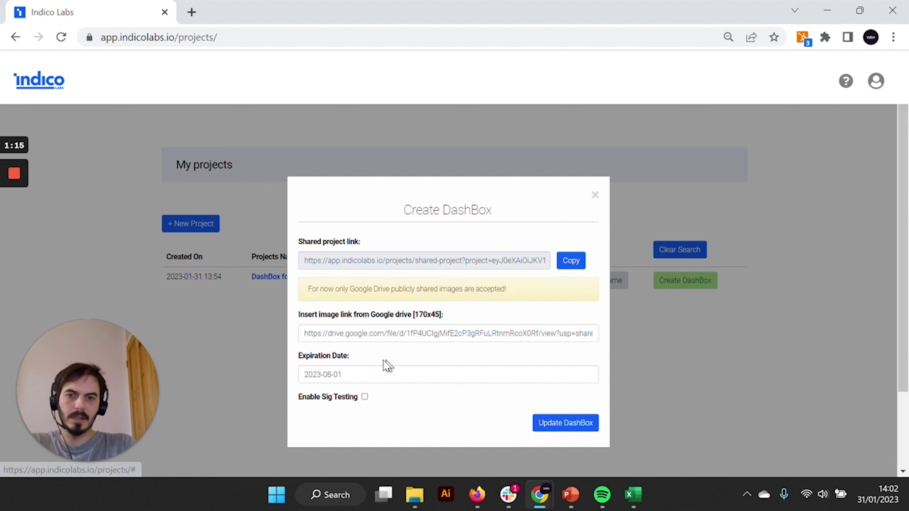
# - Save the DashBox settings with the logo link and expiration date, and close the Create DashBox dialog
pyautogui.click(547, 424)
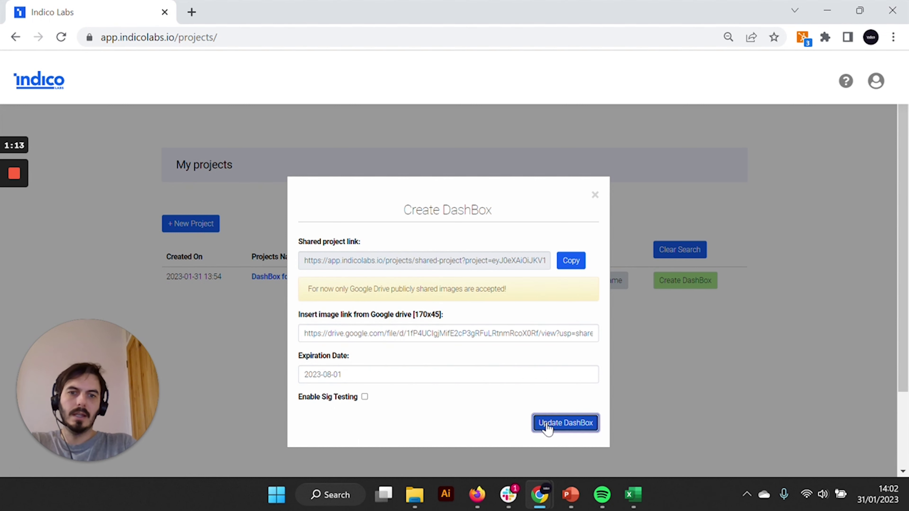
pyautogui.scroll(-2, 549, 426)
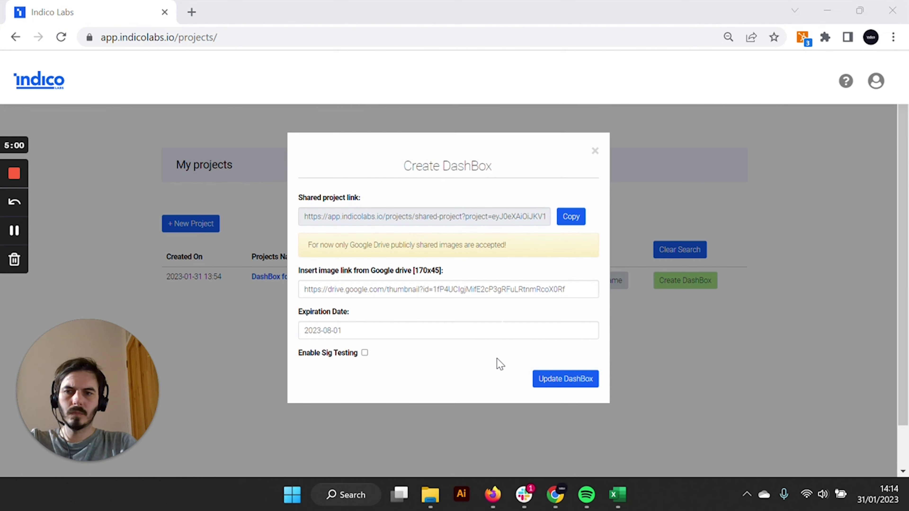
pyautogui.click(638, 394)
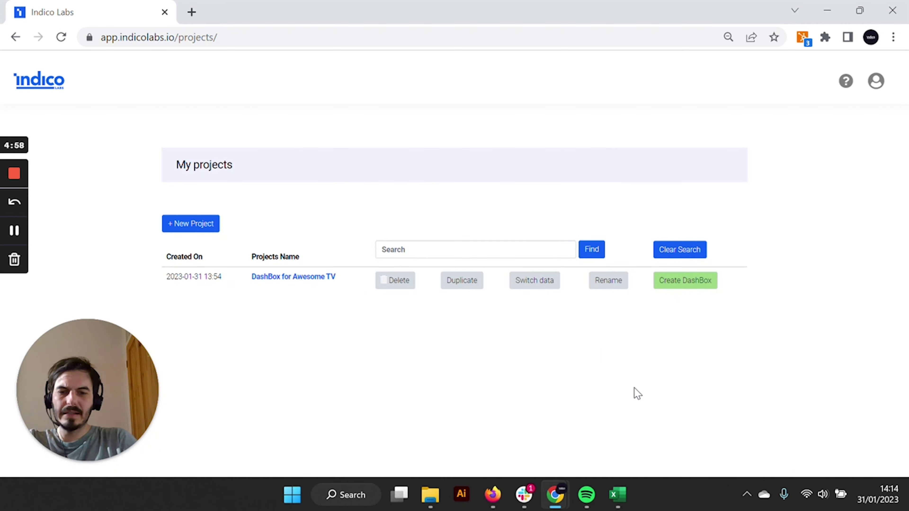
# - Open the shared DashBox project link in a new incognito window
pyautogui.hotkey('ctrl', 'shift', 'n')
pyautogui.hotkey('ctrl', 'v')
pyautogui.press('Return')
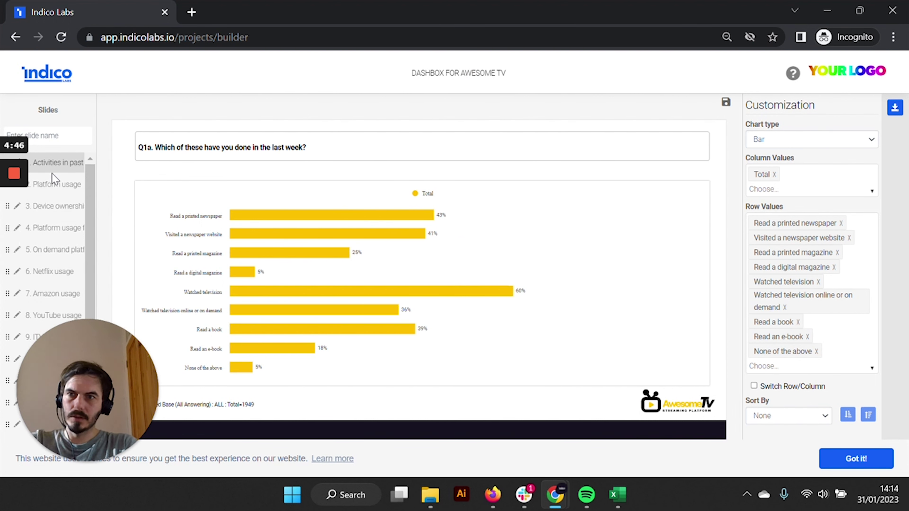
# - Browse the shared DashBox slides through Netflix usage, return to slide 5 on on-demand platform usage, and accept the cookie notice
pyautogui.click(52, 184)
pyautogui.click(51, 207)
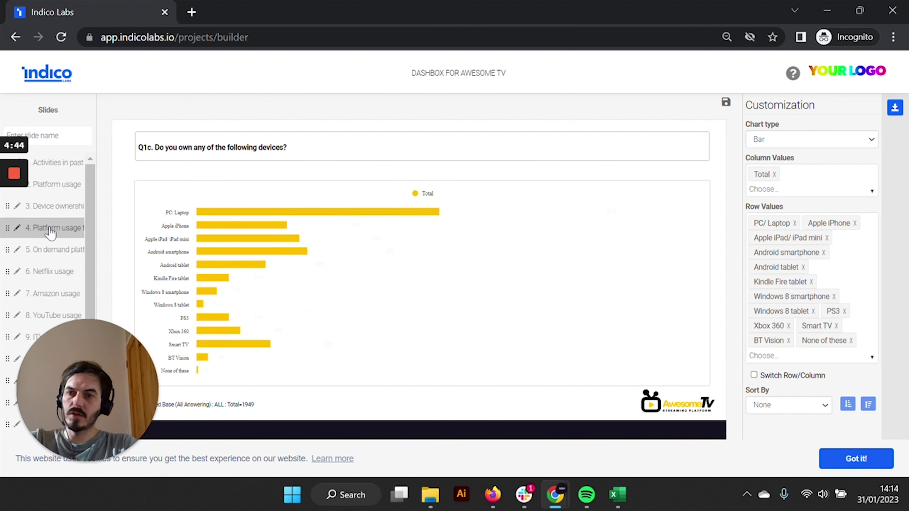
pyautogui.click(51, 231)
pyautogui.click(54, 252)
pyautogui.click(56, 265)
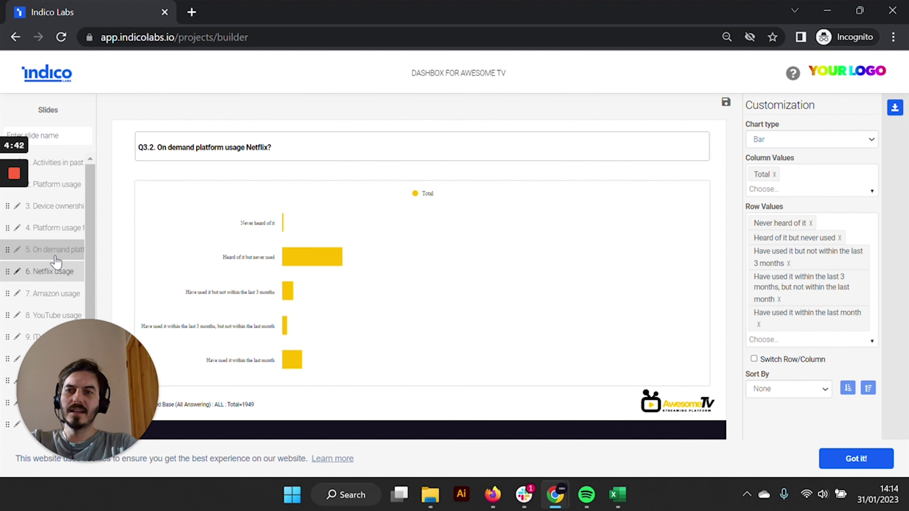
pyautogui.click(56, 256)
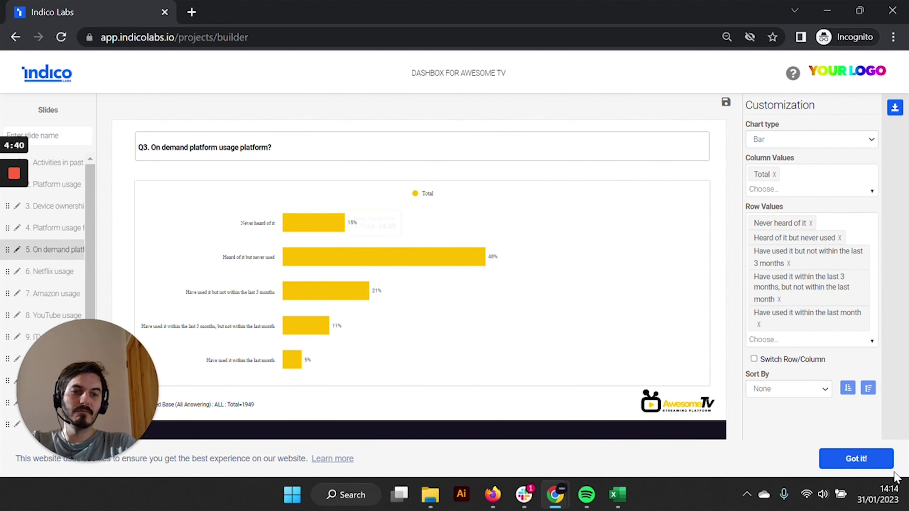
pyautogui.click(853, 460)
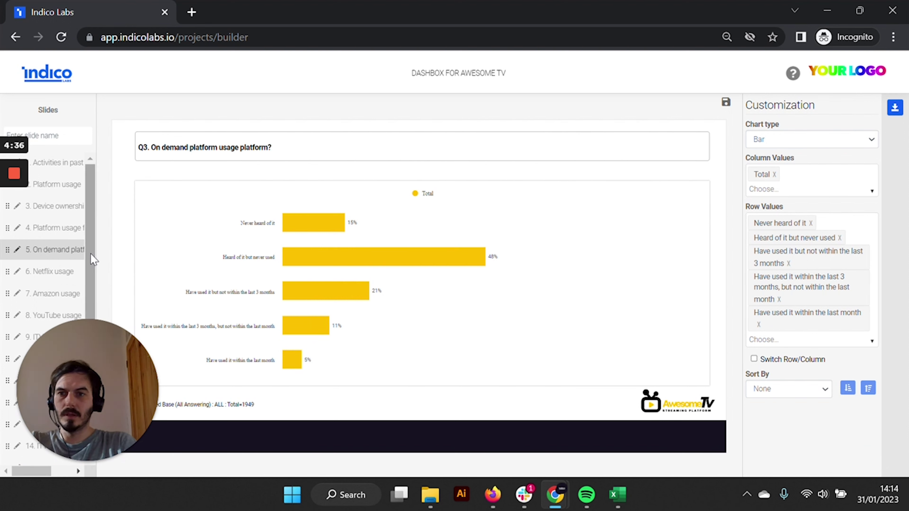
pyautogui.moveTo(96, 253); pyautogui.dragTo(54, 250)
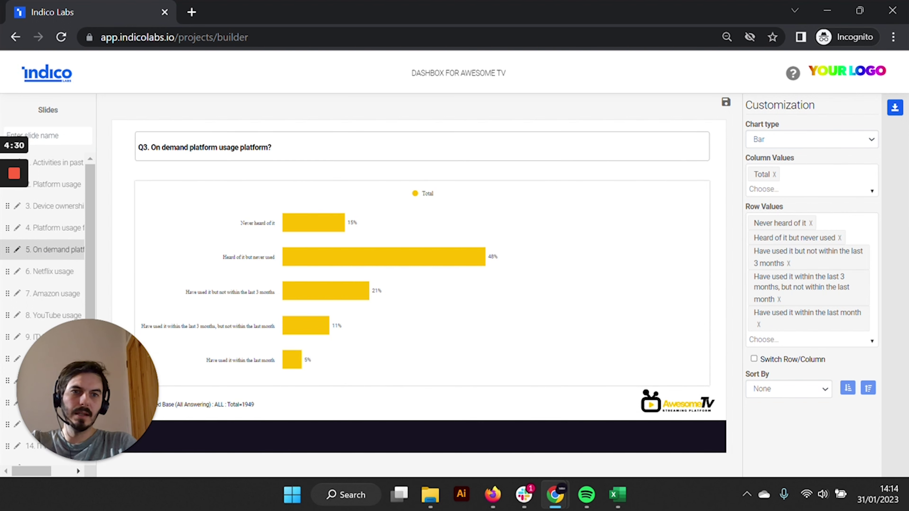
# - Replace Total with Intense Demand and Dip-in Demand as slide 5's column values, and change its chart type to Column
pyautogui.click(830, 191)
pyautogui.click(754, 222)
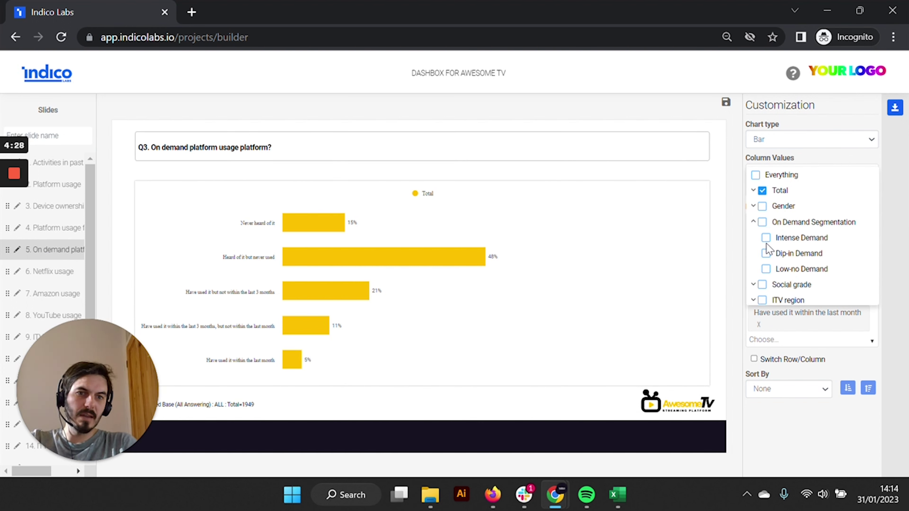
pyautogui.click(766, 238)
pyautogui.click(766, 253)
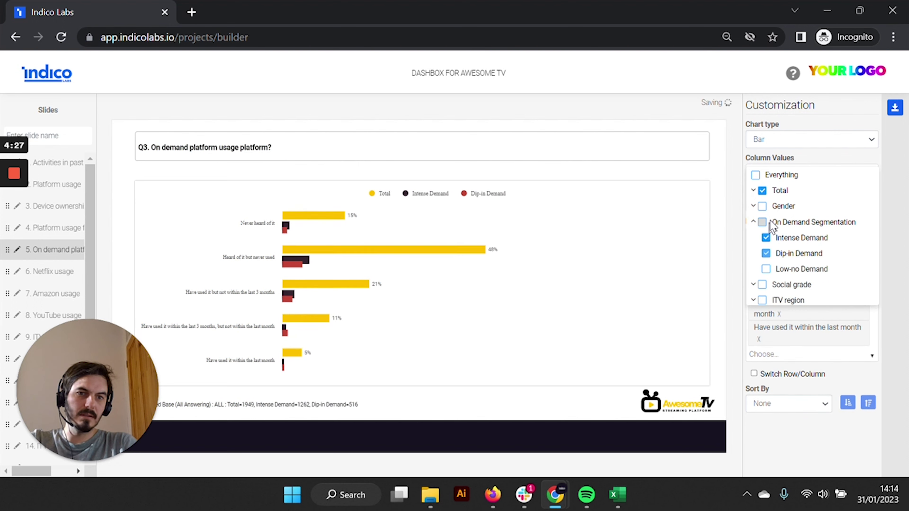
pyautogui.click(763, 190)
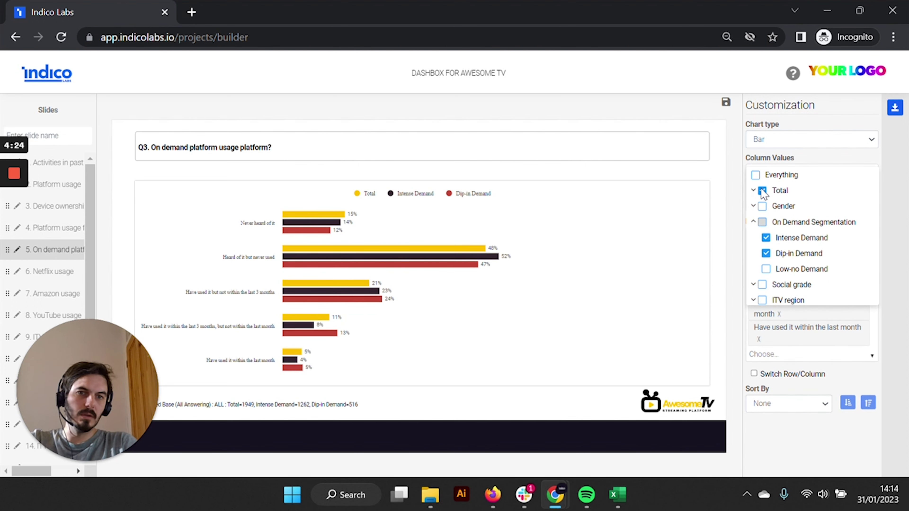
pyautogui.click(728, 211)
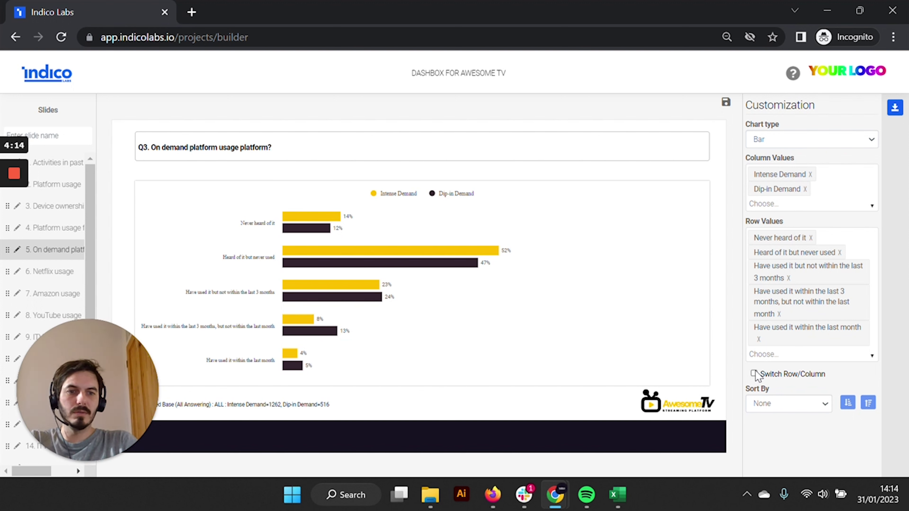
pyautogui.click(803, 140)
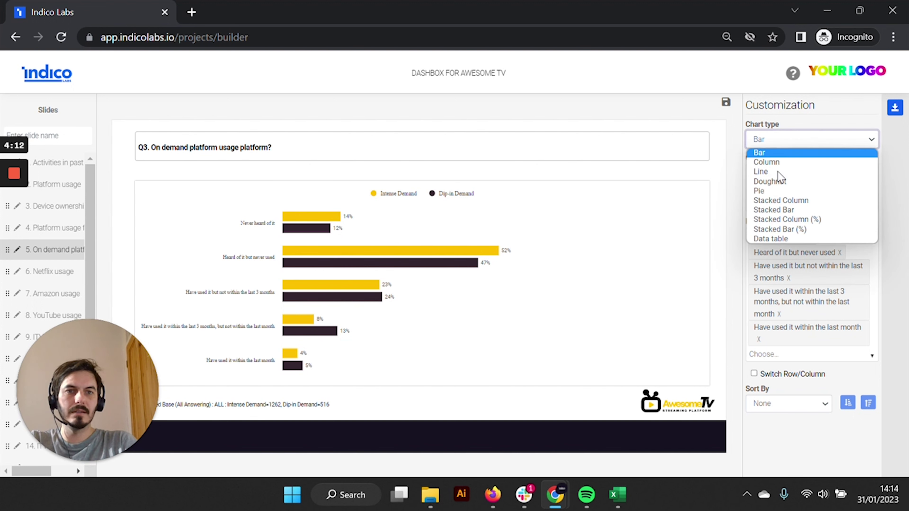
pyautogui.click(802, 163)
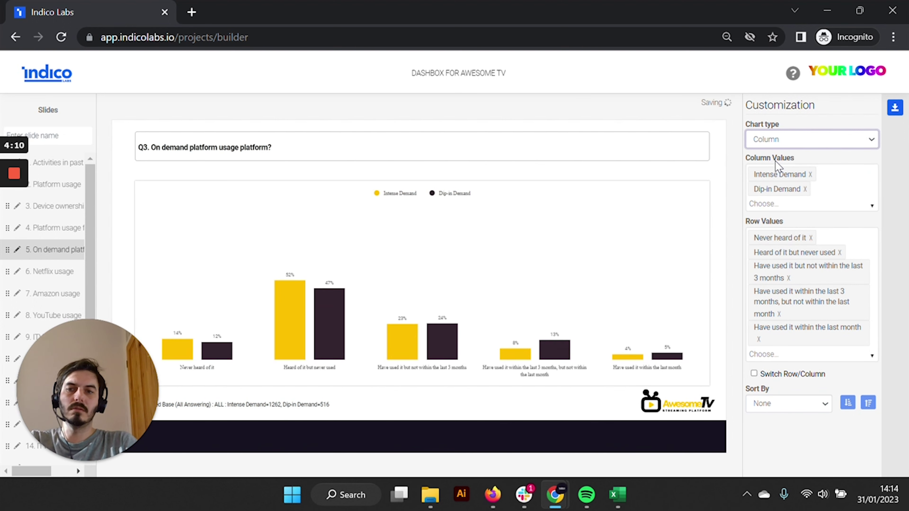